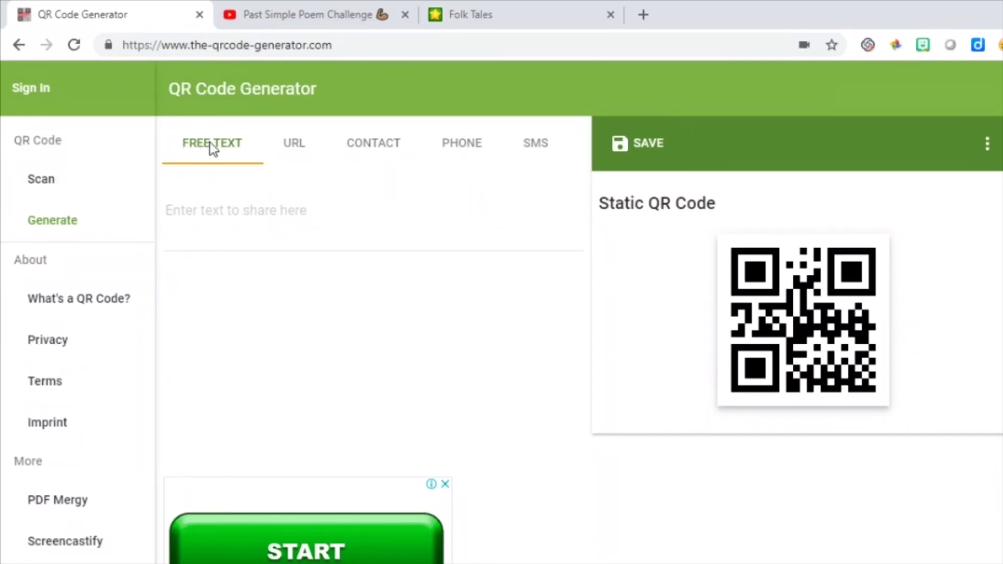
# - Switch the generator from free text to the URL code type
pyautogui.click(178, 210)
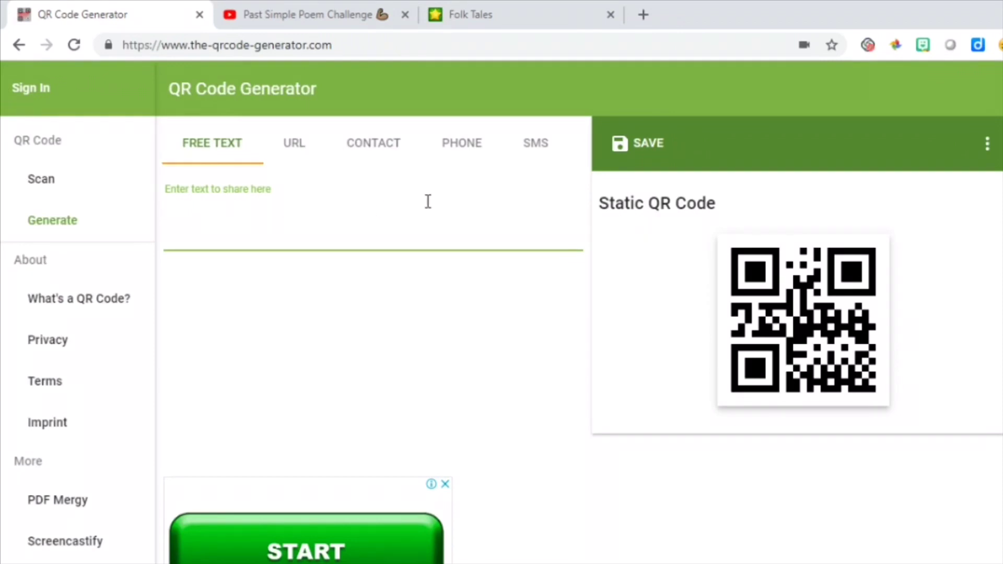
pyautogui.click(296, 150)
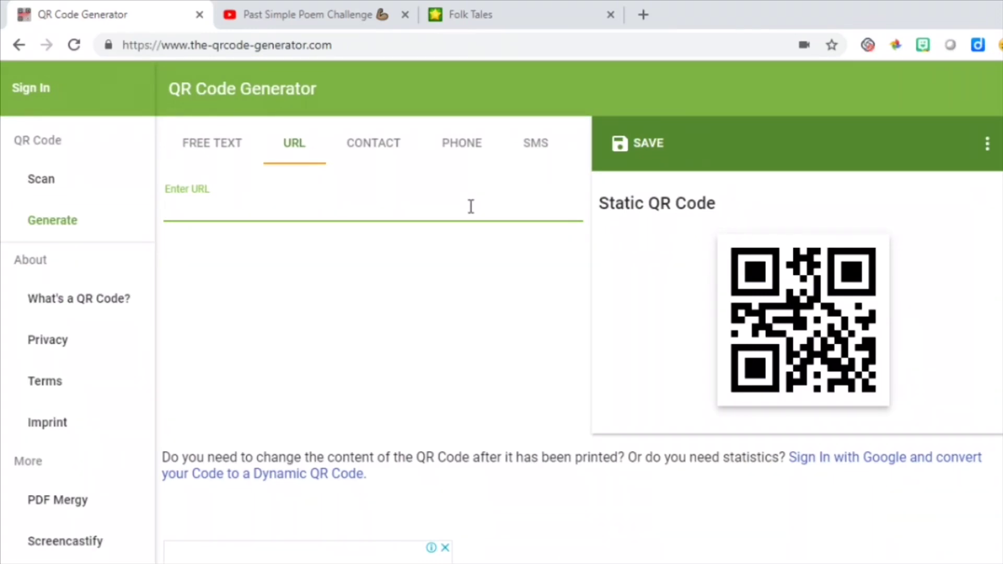
pyautogui.click(305, 14)
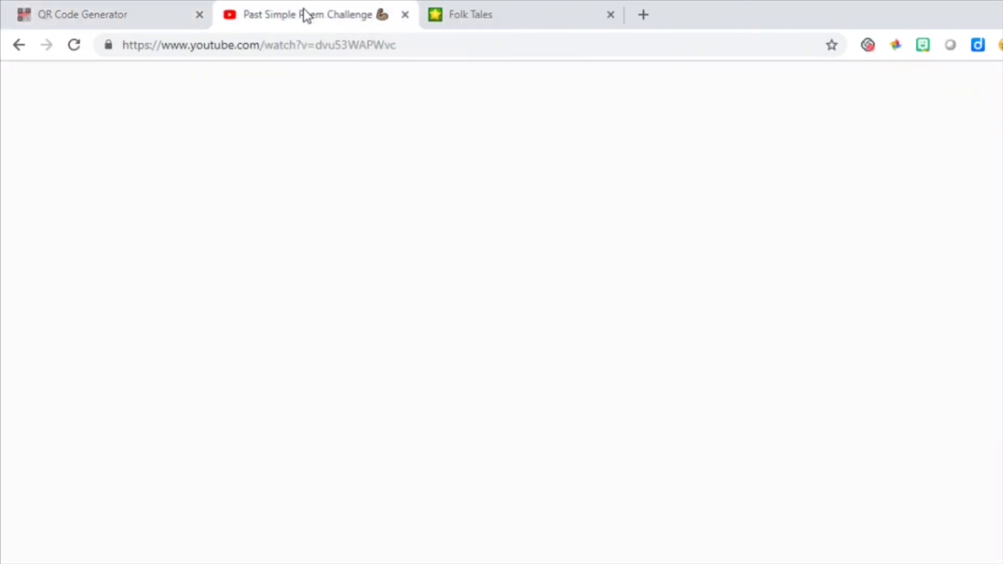
pyautogui.scroll(-3, 628, 553)
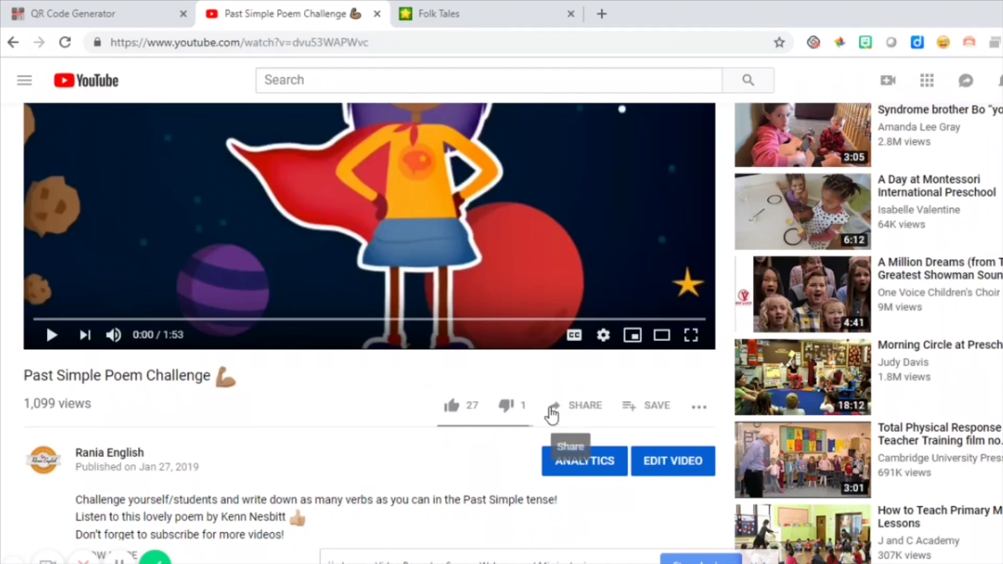
pyautogui.click(552, 408)
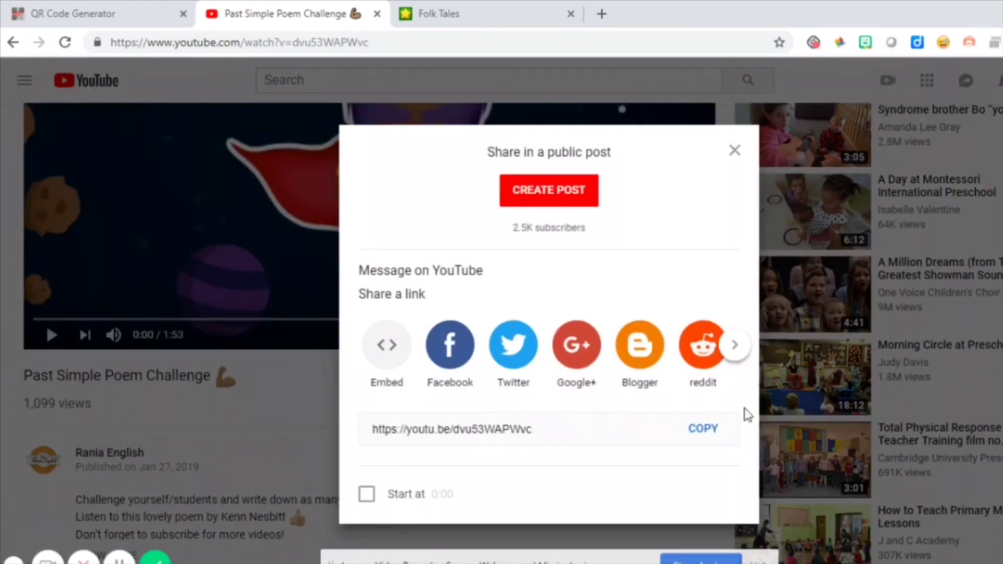
pyautogui.click(717, 434)
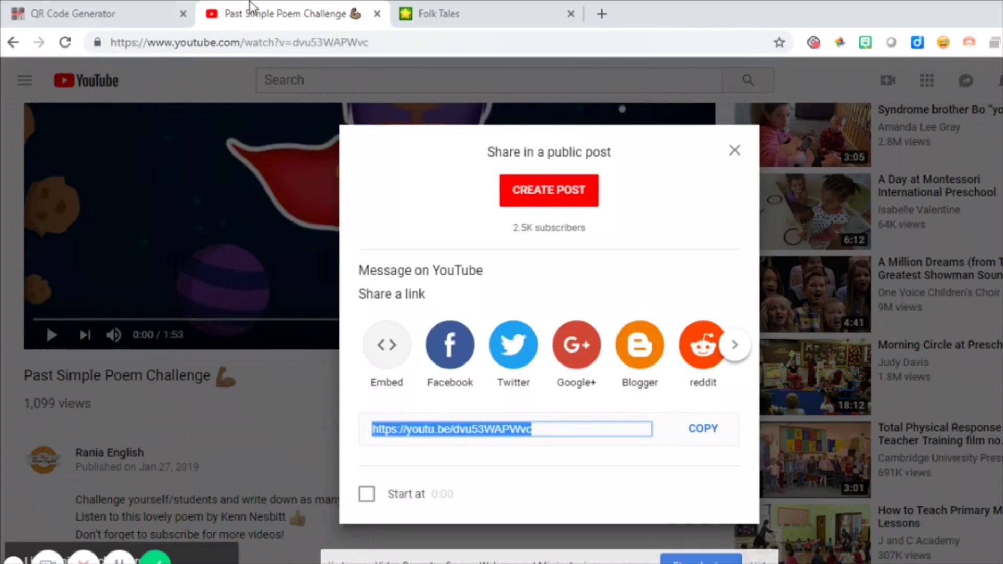
pyautogui.click(70, 11)
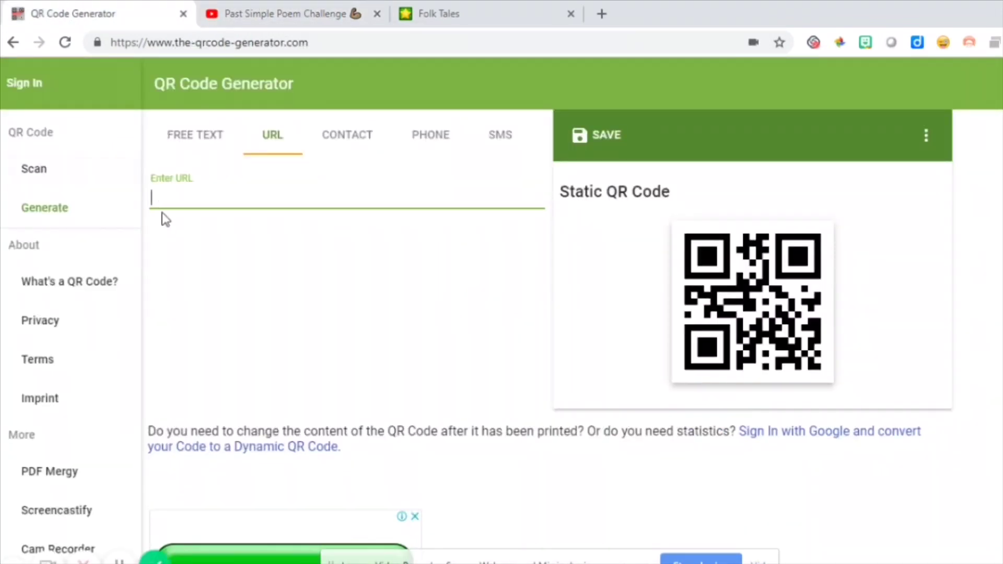
pyautogui.rightClick(162, 192)
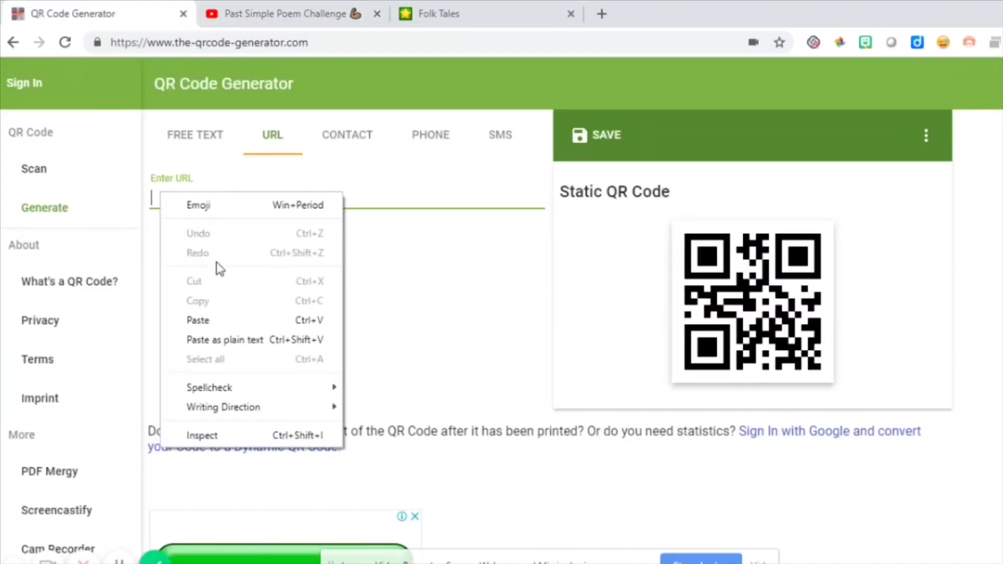
pyautogui.click(216, 324)
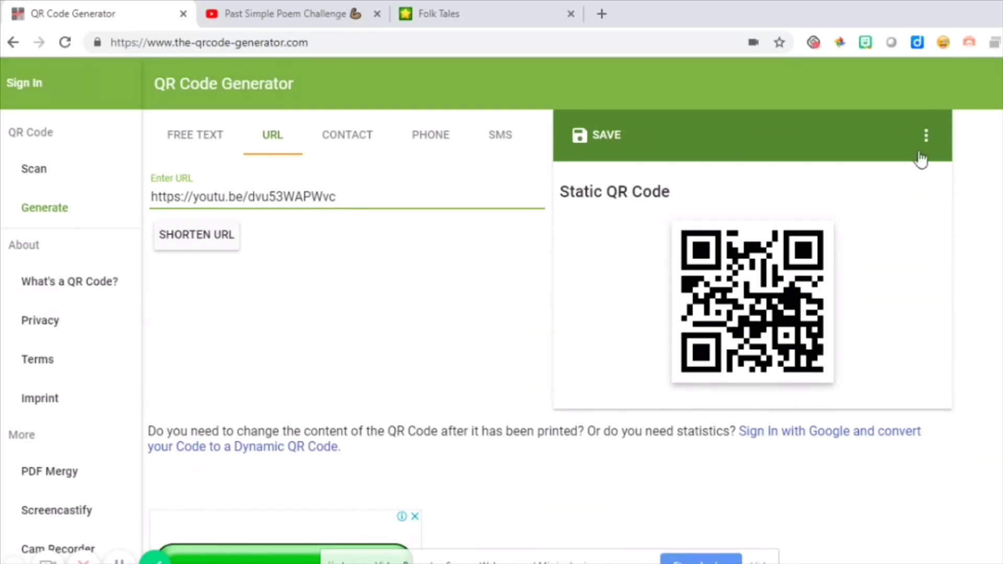
pyautogui.rightClick(744, 296)
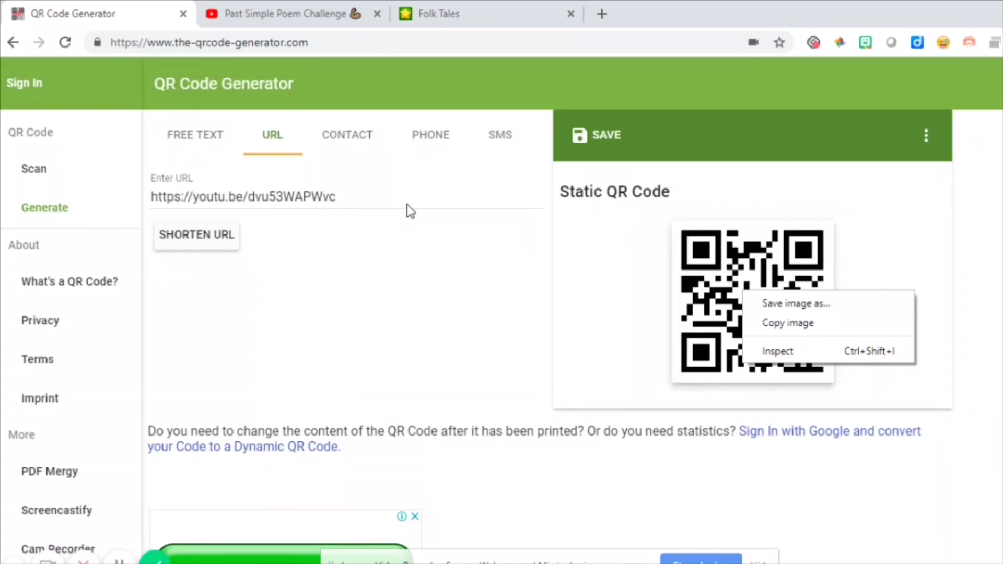
pyautogui.click(354, 197)
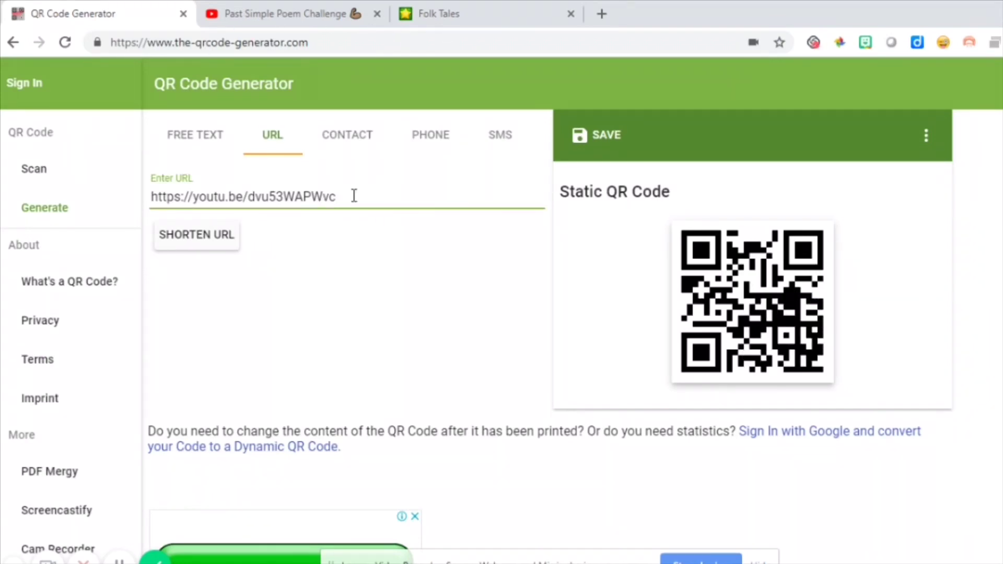
# - Erase the YouTube link from Enter URL and go to Starfall's Folk Tales page
pyautogui.press('BackSpace')
pyautogui.press('BackSpace')
pyautogui.press('BackSpace')
pyautogui.press('BackSpace')
pyautogui.press('BackSpace')
pyautogui.press('BackSpace')
pyautogui.press('BackSpace')
pyautogui.press('BackSpace')
pyautogui.press('BackSpace')
pyautogui.press('BackSpace')
pyautogui.press('BackSpace')
pyautogui.press('BackSpace')
pyautogui.press('BackSpace')
pyautogui.press('BackSpace')
pyautogui.press('BackSpace')
pyautogui.press('BackSpace')
pyautogui.press('BackSpace')
pyautogui.press('BackSpace')
pyautogui.press('BackSpace')
pyautogui.press('BackSpace')
pyautogui.press('BackSpace')
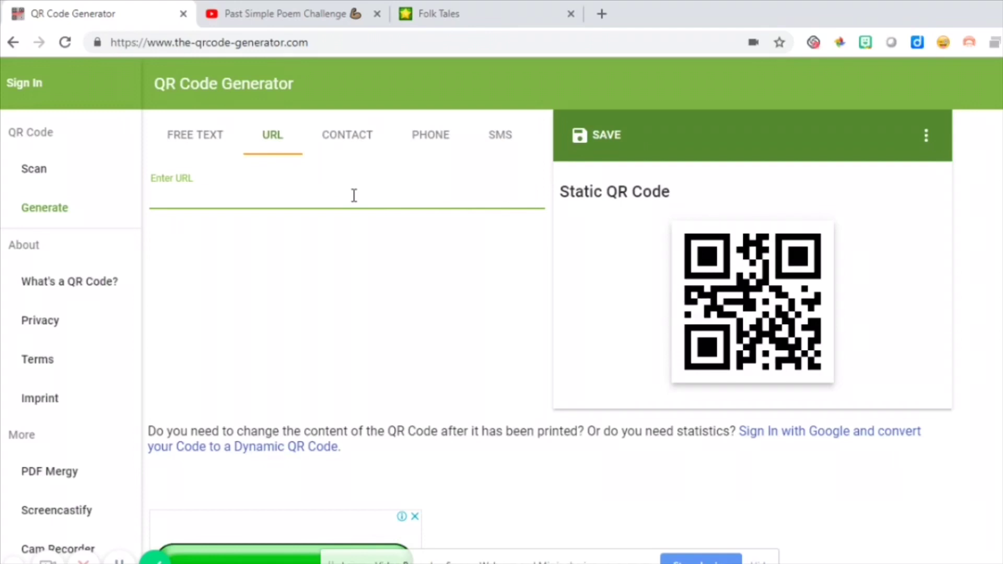
pyautogui.click(492, 6)
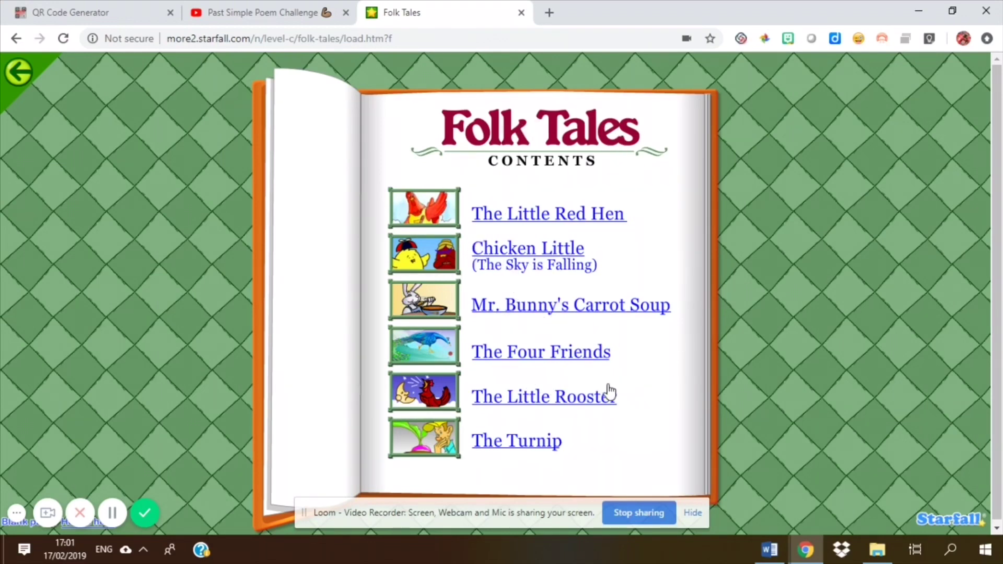
# - Open The Little Red Hen story and advance two pages
pyautogui.click(545, 215)
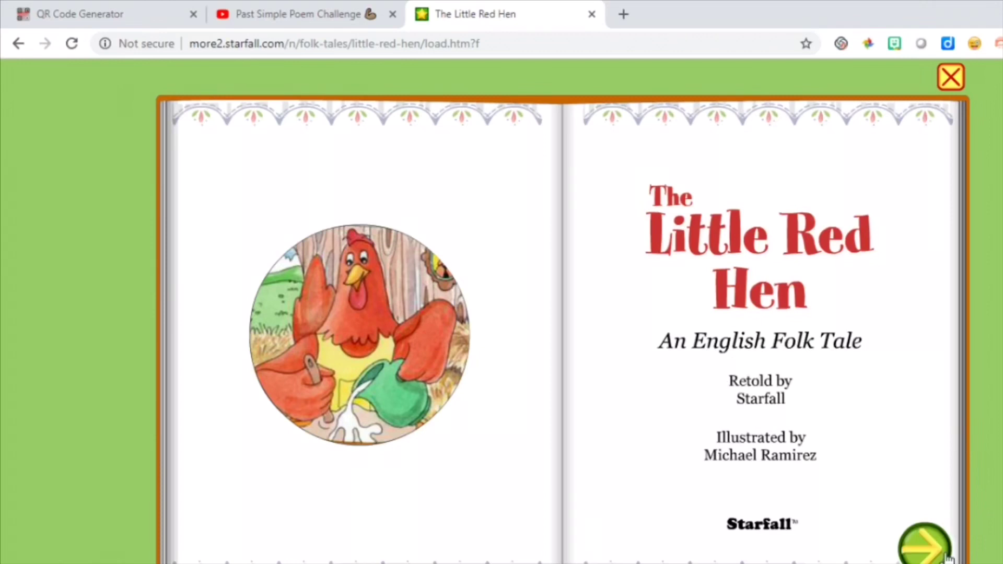
pyautogui.click(934, 555)
pyautogui.click(936, 556)
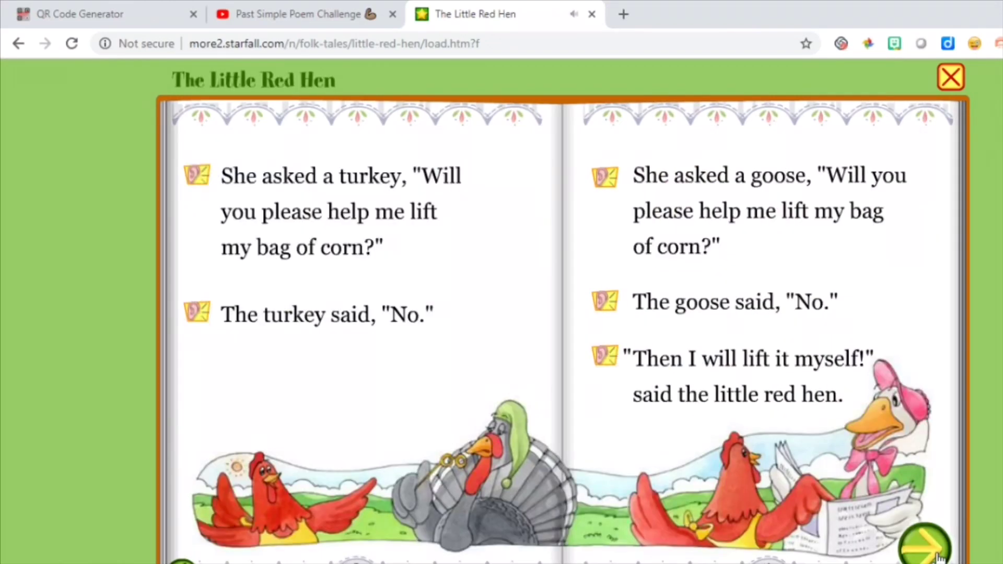
# - Copy the story page's web address from the address bar
pyautogui.click(338, 47)
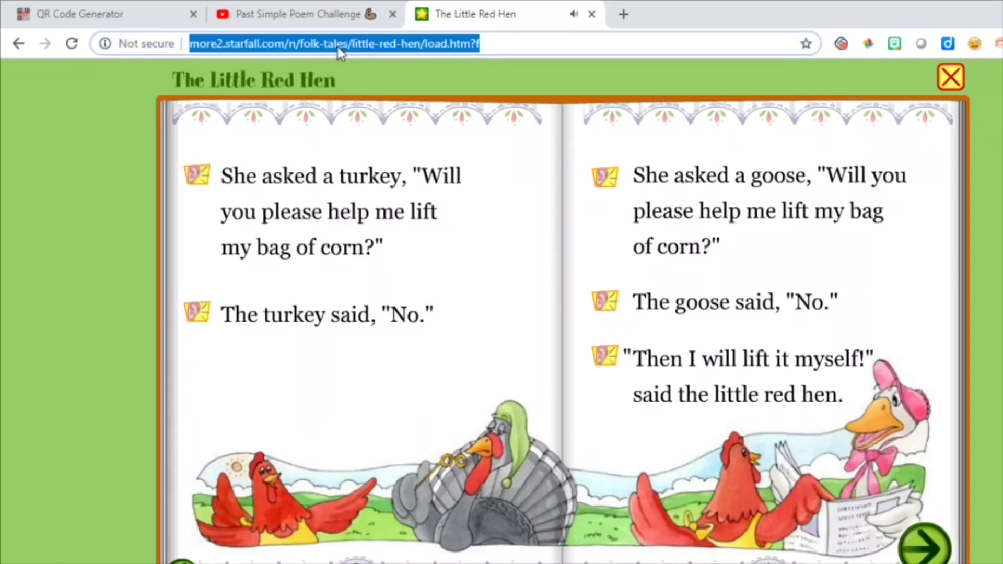
pyautogui.rightClick(338, 47)
pyautogui.click(394, 145)
# - Paste The Little Red Hen story address into Enter URL to generate its QR code
pyautogui.click(102, 15)
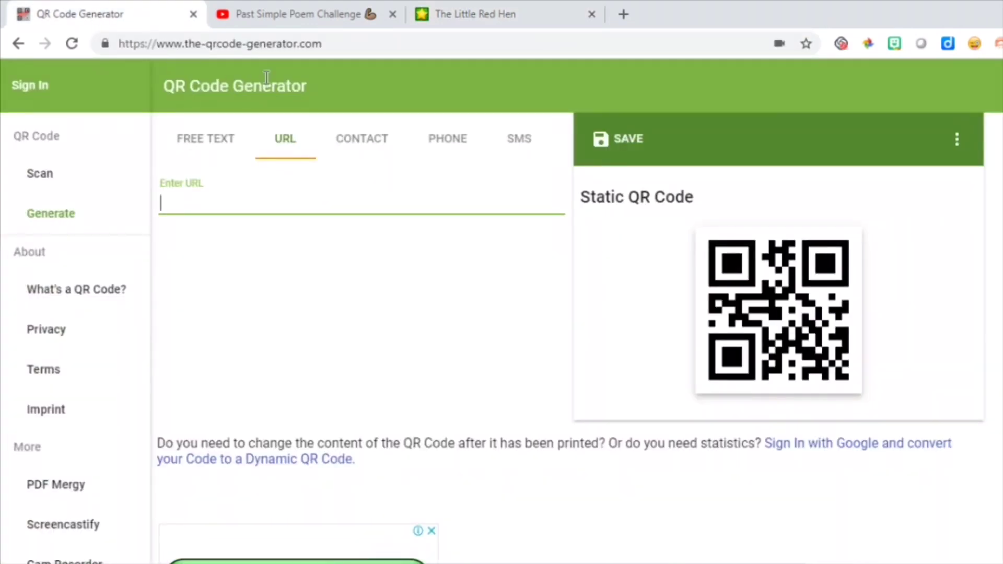
pyautogui.rightClick(164, 205)
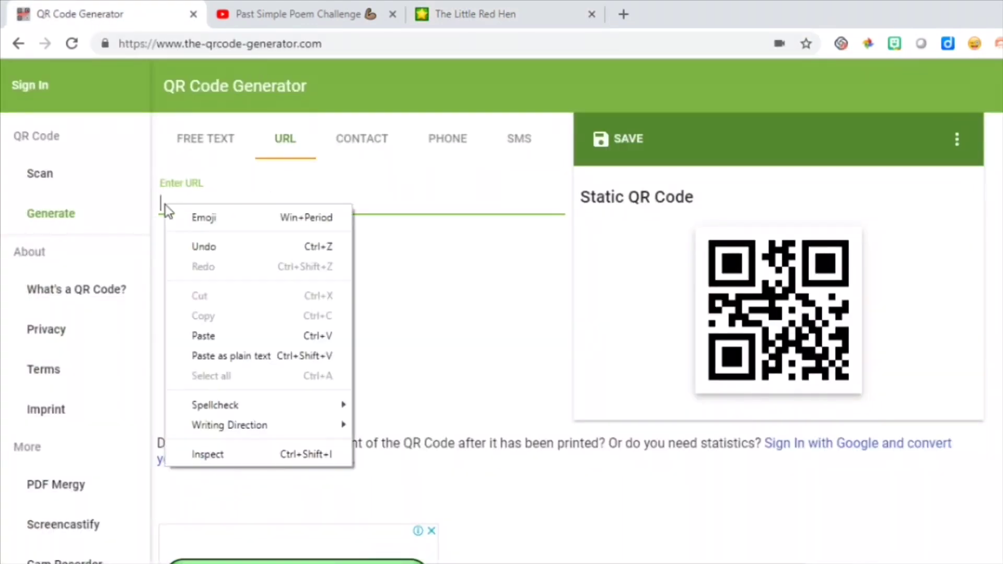
pyautogui.click(239, 335)
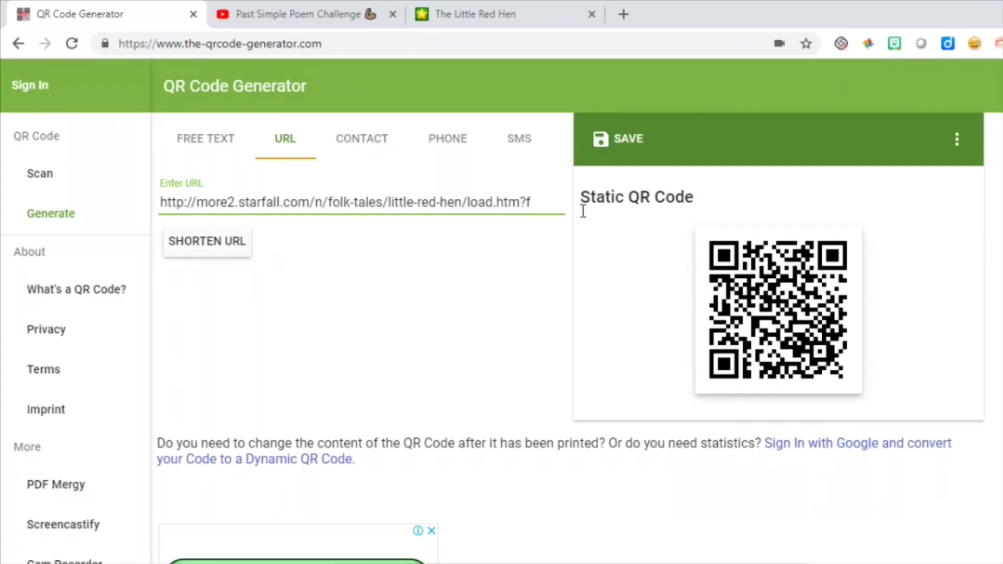